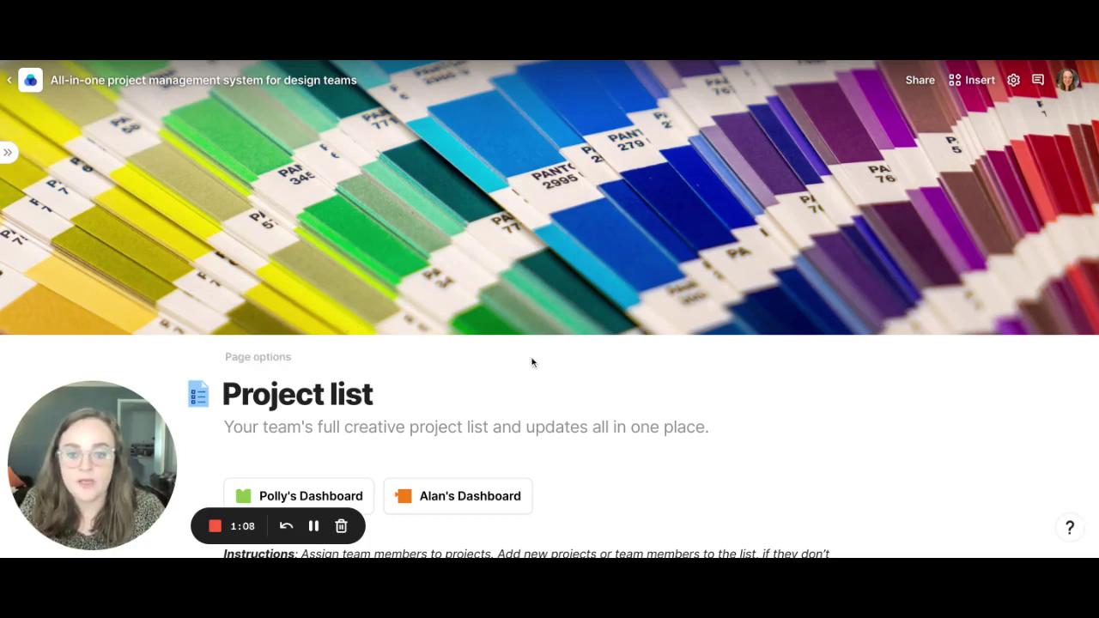
Step: Open the first team member's dashboard from the page list to view their priority cards and to-do table
scroll(653, 459, down, 5)
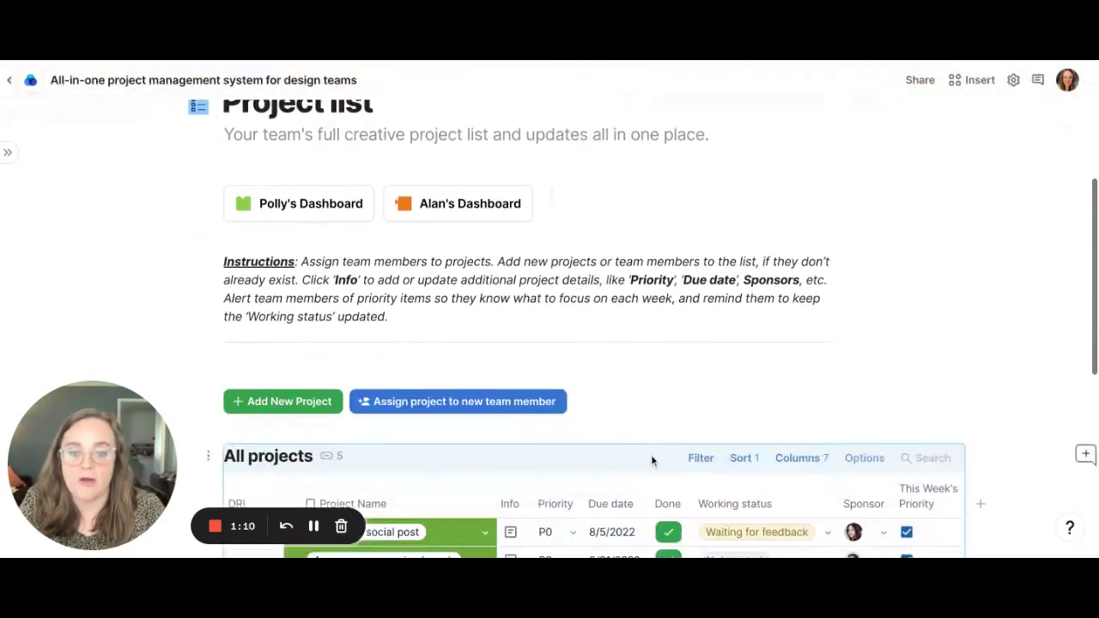
scroll(651, 460, down, 3)
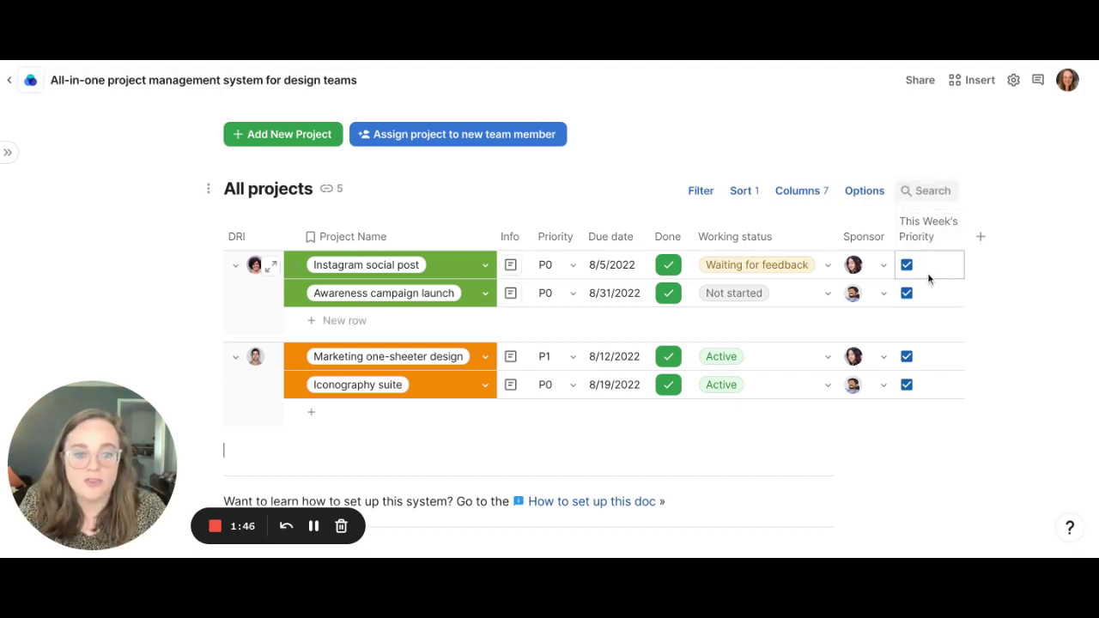
click(7, 152)
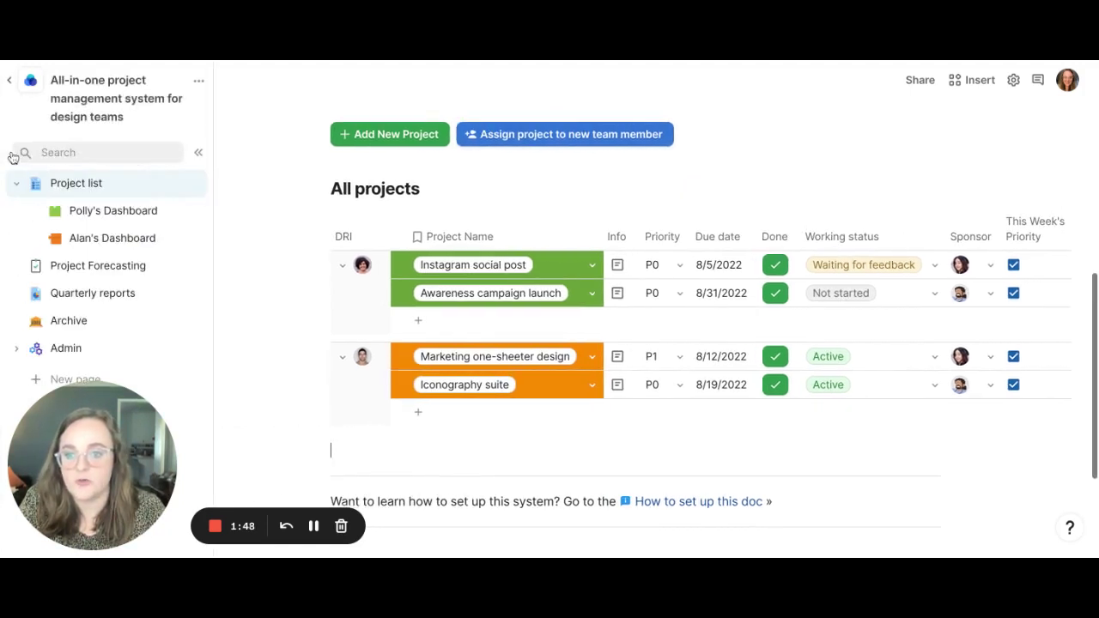
click(101, 216)
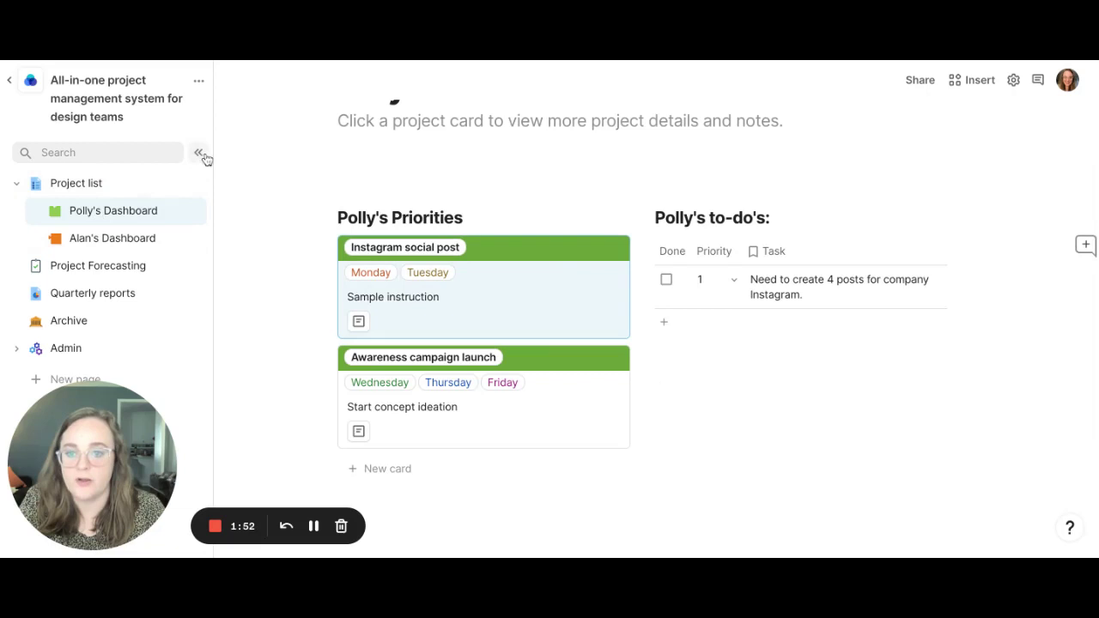
click(199, 153)
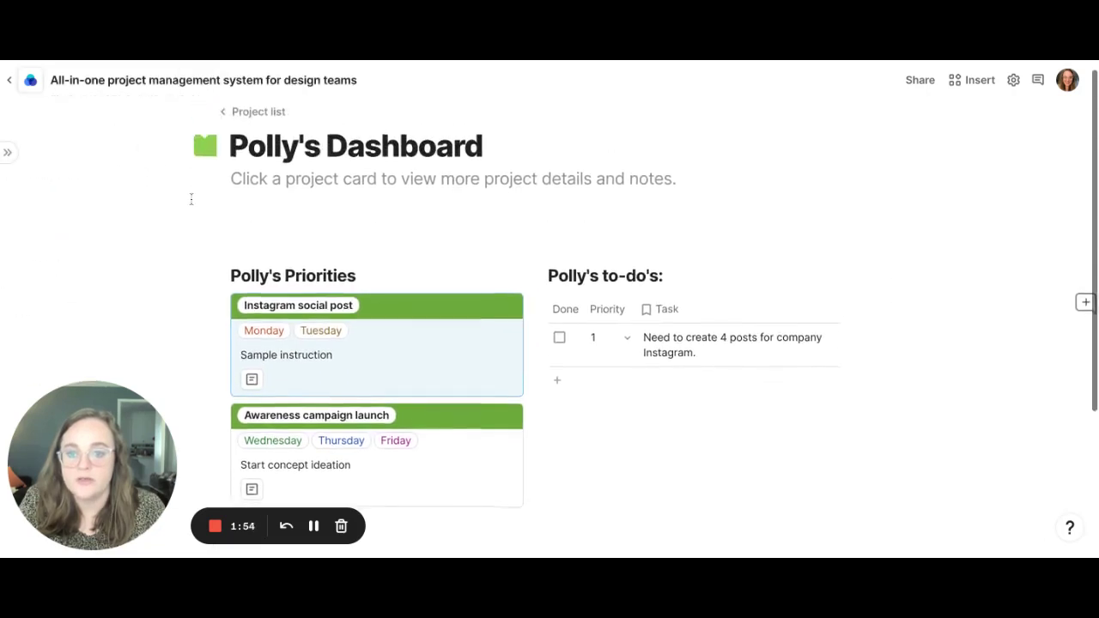
scroll(174, 269, down, 1)
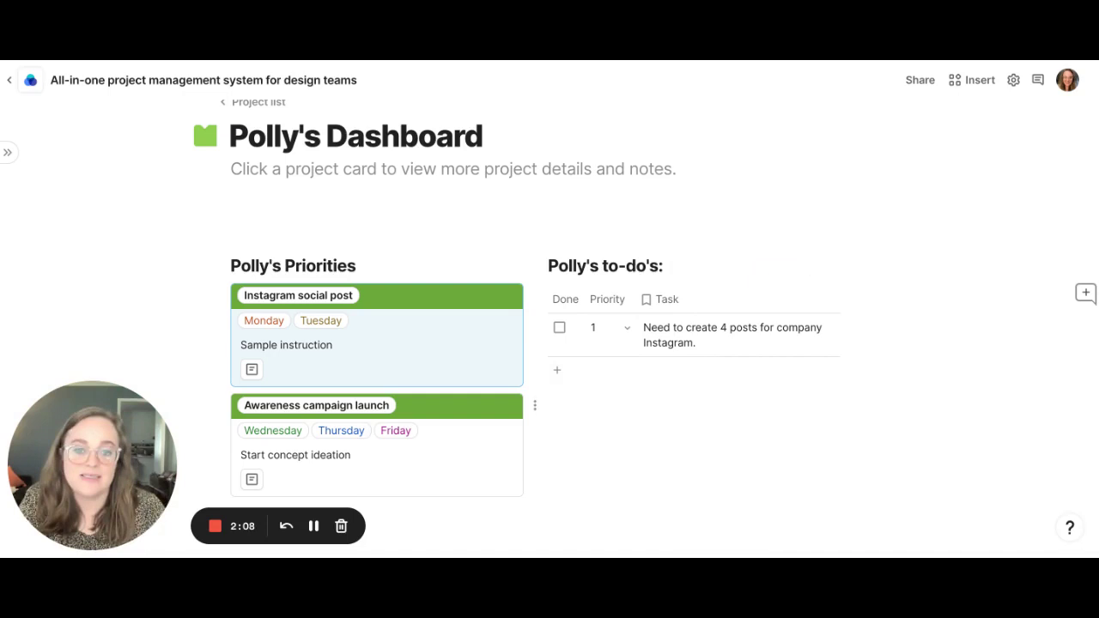
Step: Open the Instagram social post project record and scroll down to its Feedback and Final creative link fields
click(392, 340)
scroll(406, 344, down, 3)
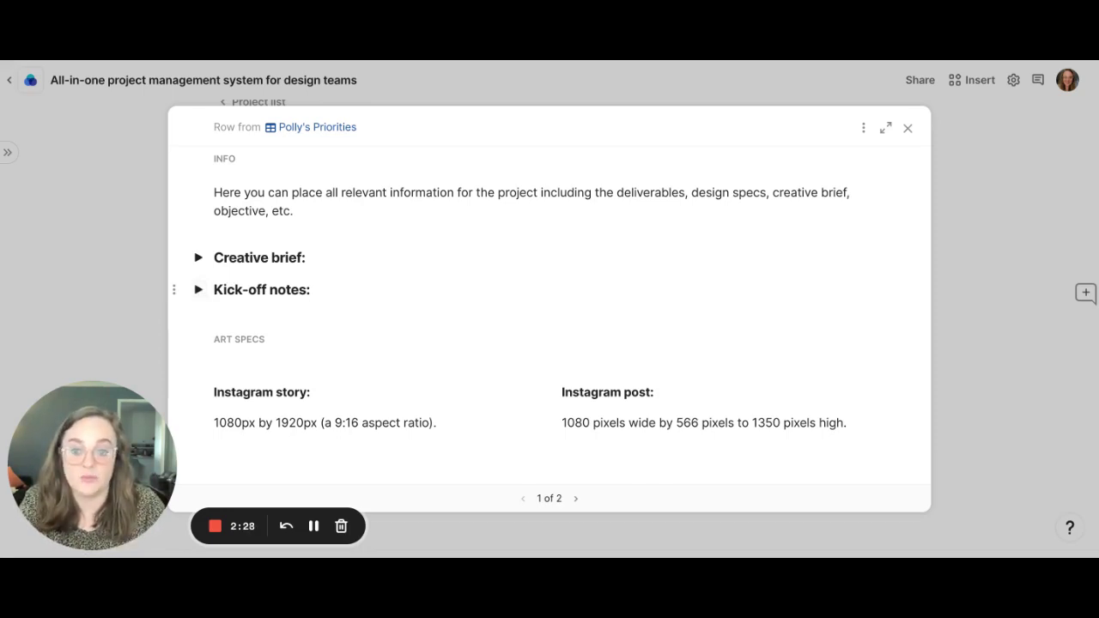
scroll(332, 398, down, 3)
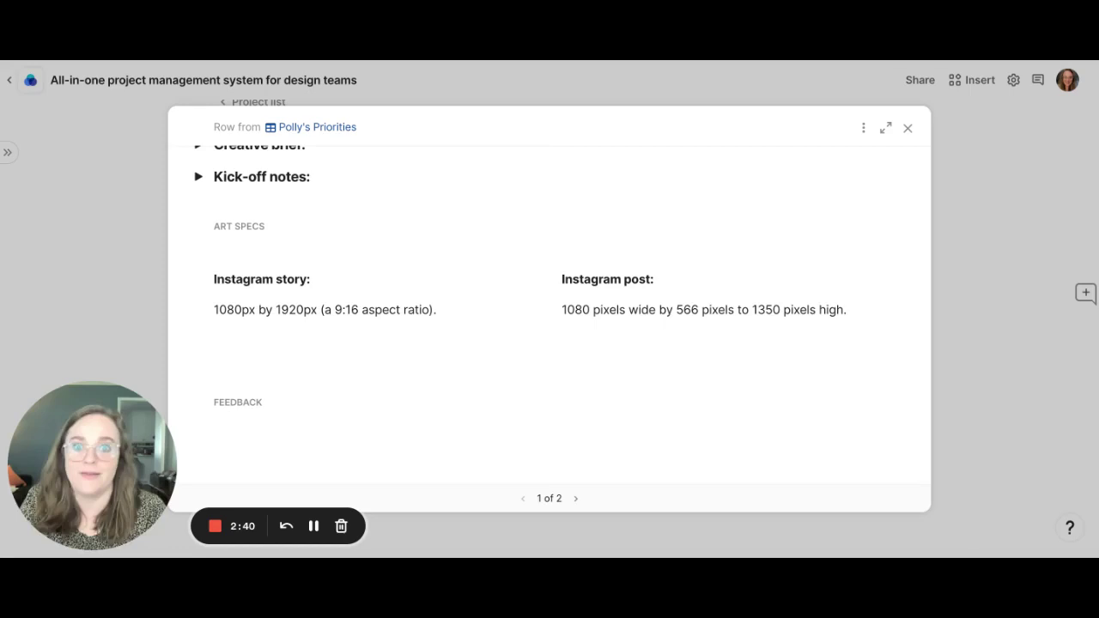
scroll(858, 364, down, 1)
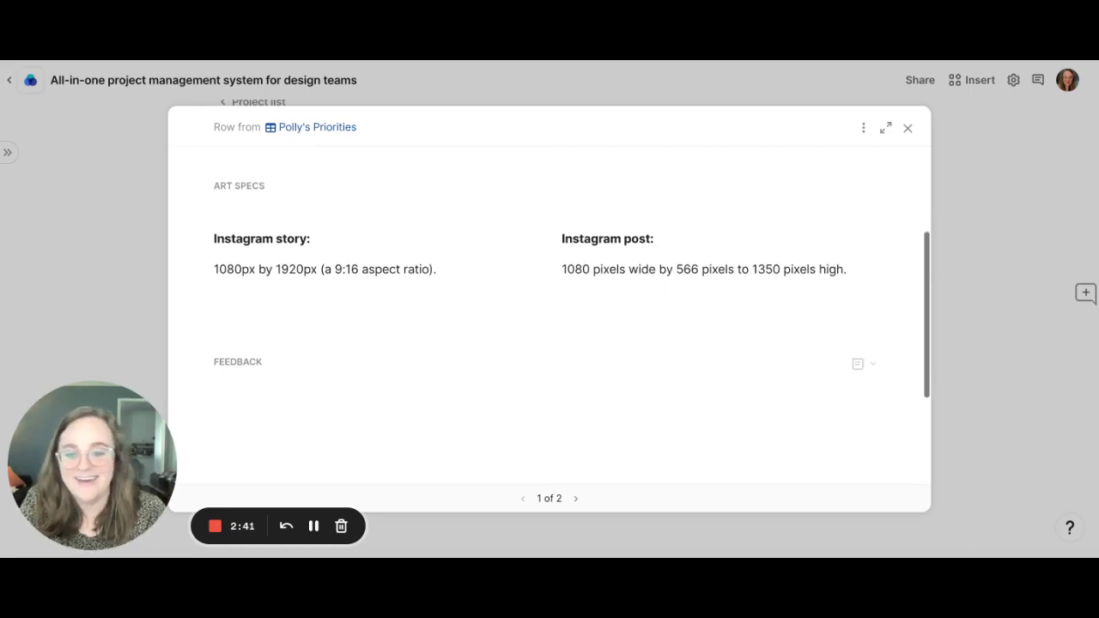
click(299, 397)
scroll(309, 334, down, 2)
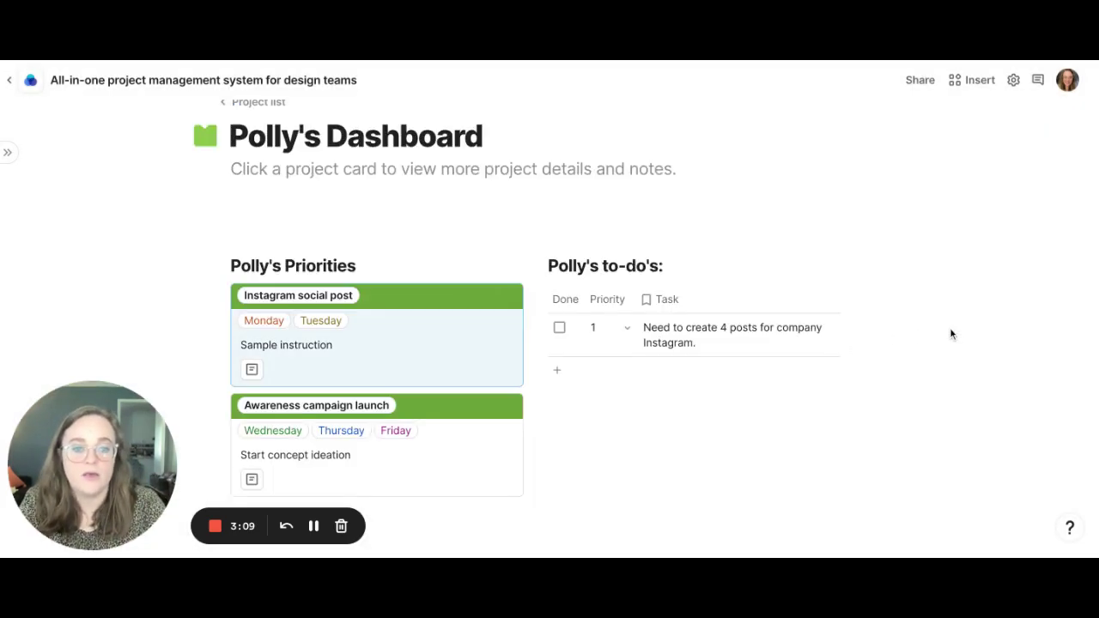
Step: Close the project record and switch to the Project Forecasting page
click(950, 327)
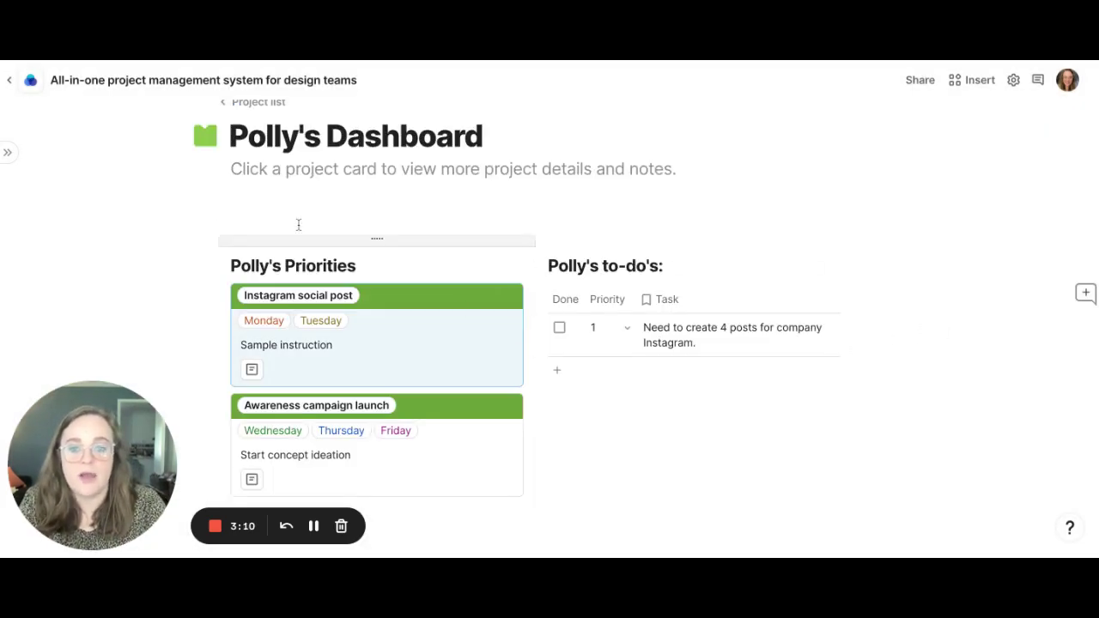
click(8, 152)
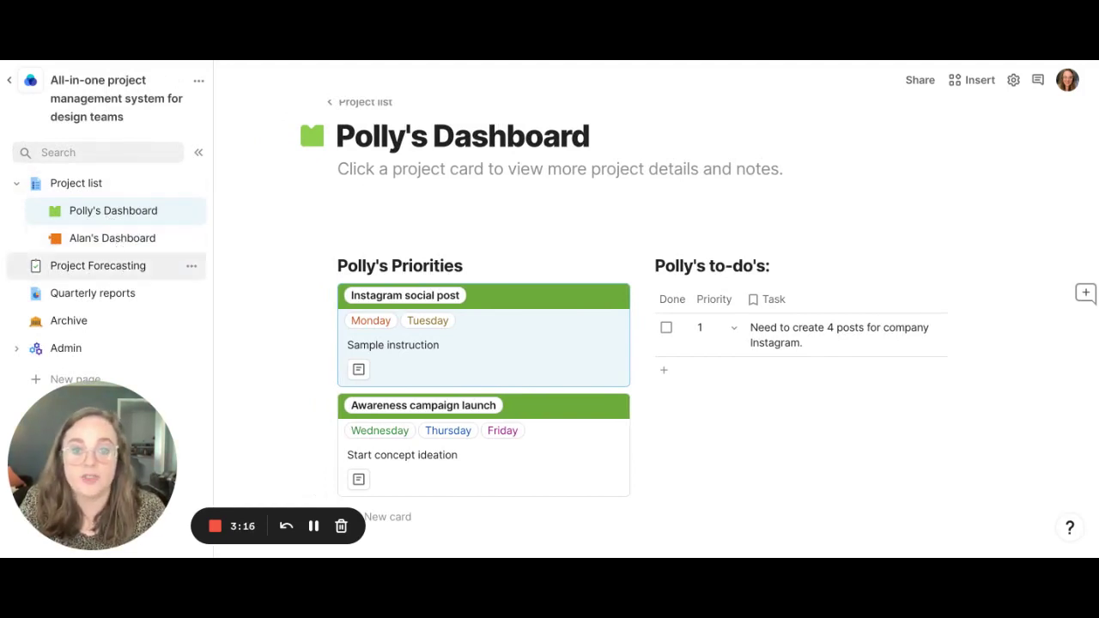
click(117, 269)
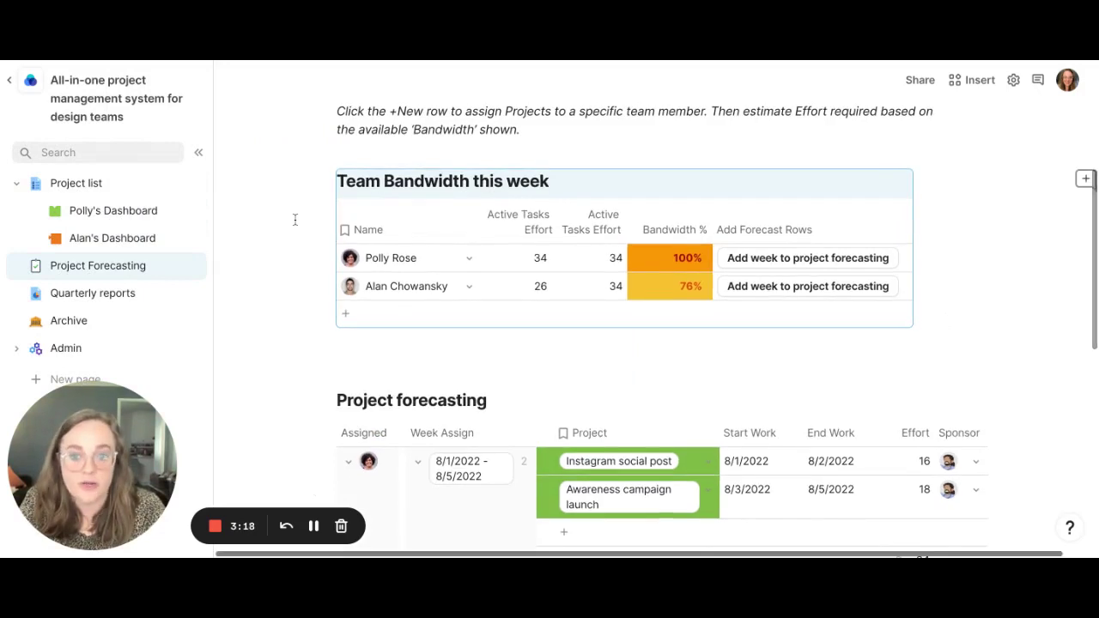
scroll(294, 219, up, 2)
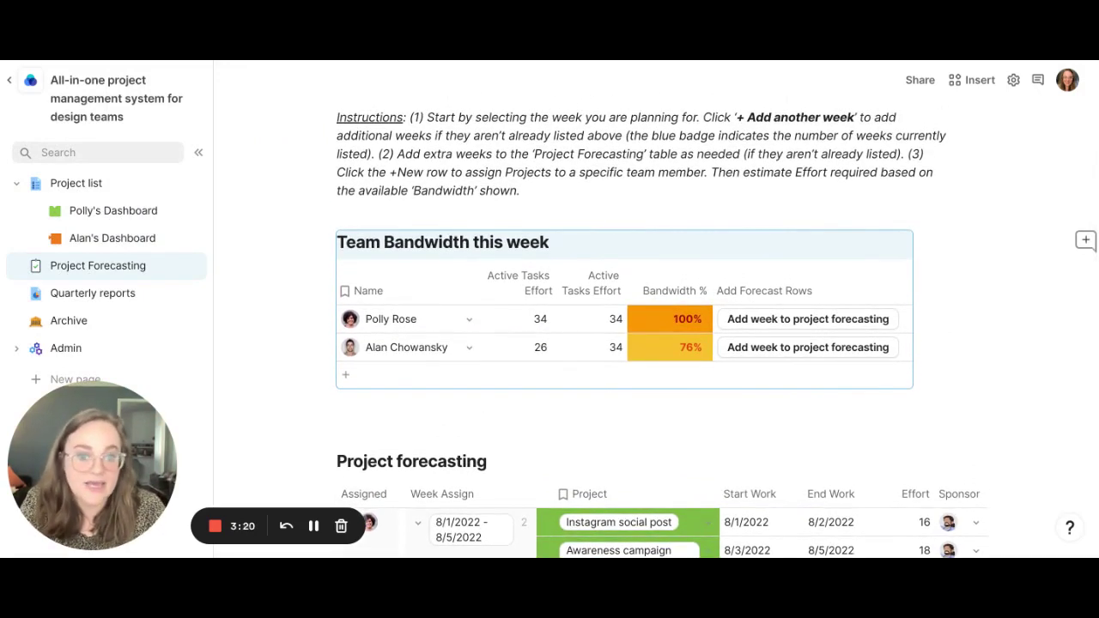
scroll(631, 326, up, 3)
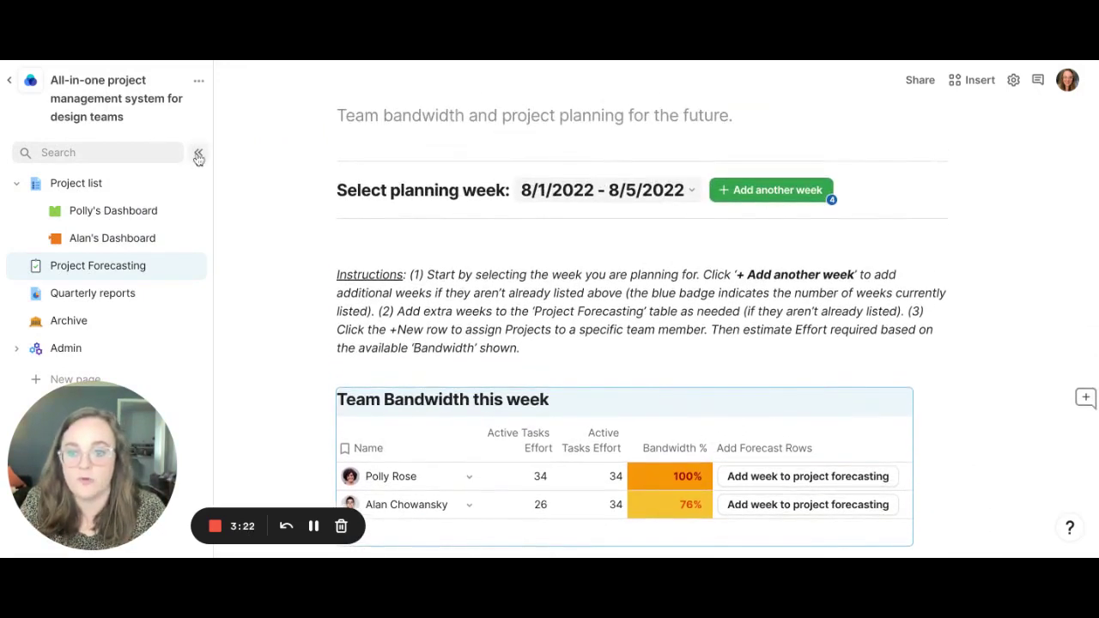
click(198, 154)
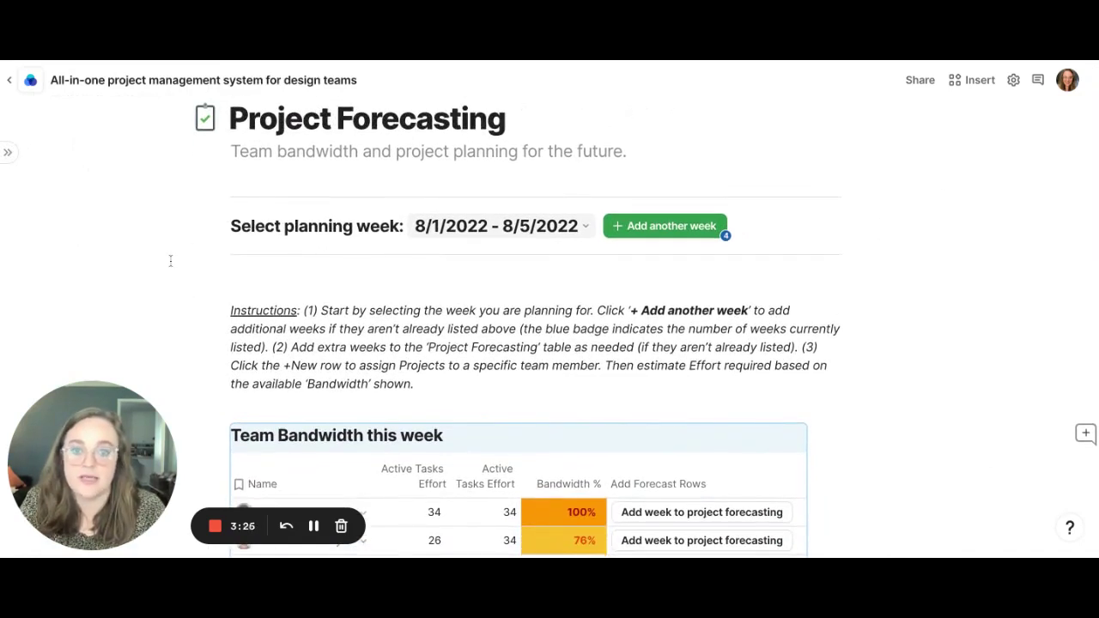
Step: Review the planning week choices and the Team Bandwidth and Project forecasting tables
click(511, 242)
scroll(186, 318, down, 3)
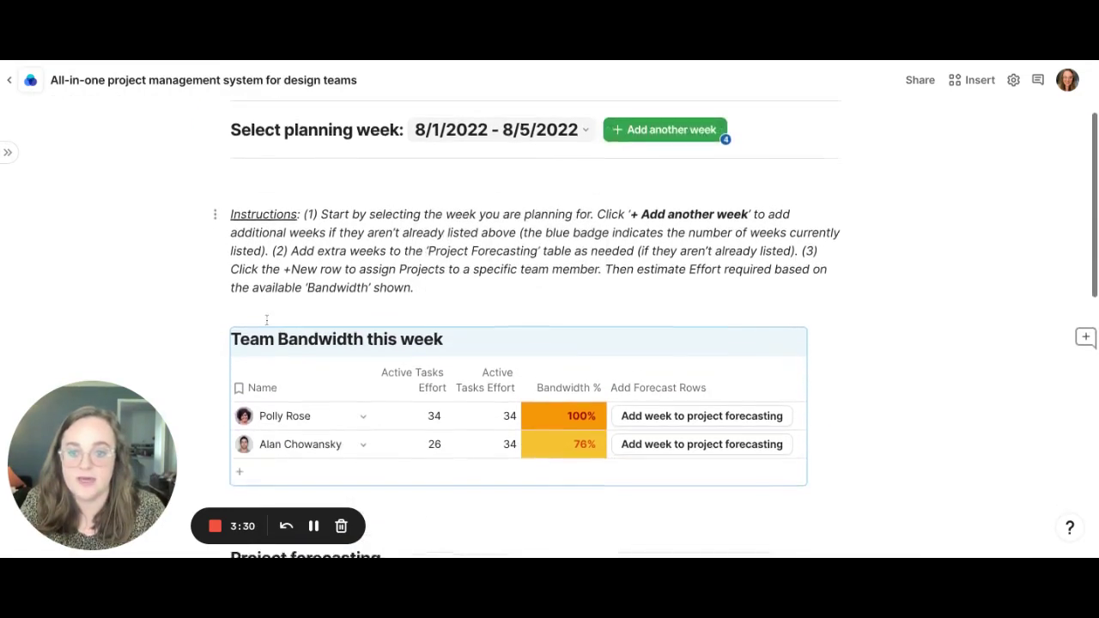
scroll(186, 318, down, 3)
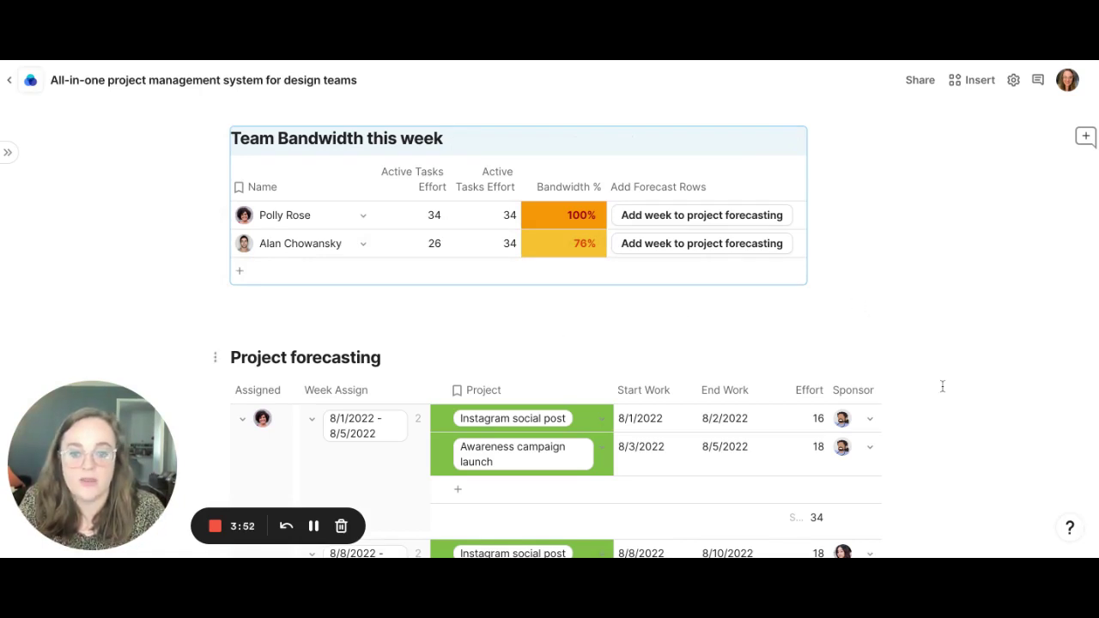
scroll(942, 386, down, 4)
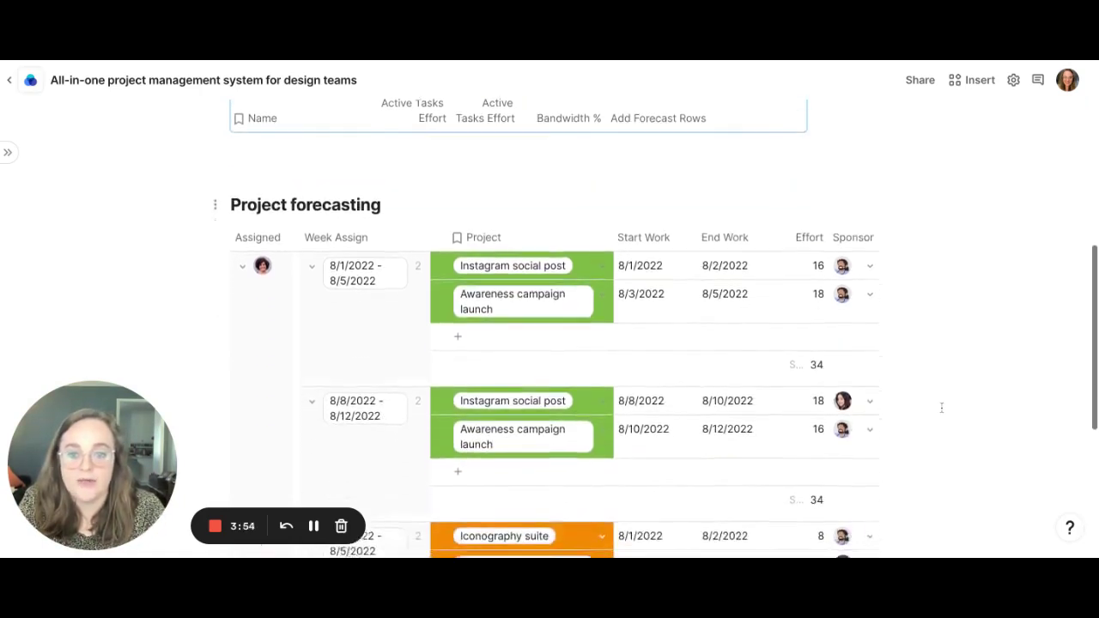
scroll(941, 408, down, 2)
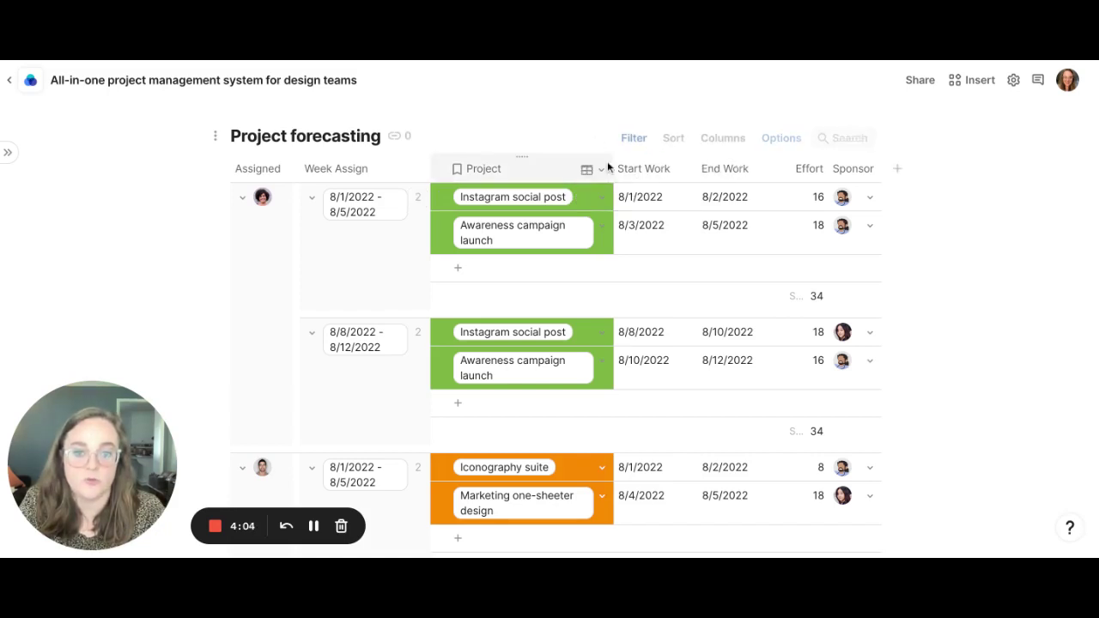
drag(718, 172, 831, 171)
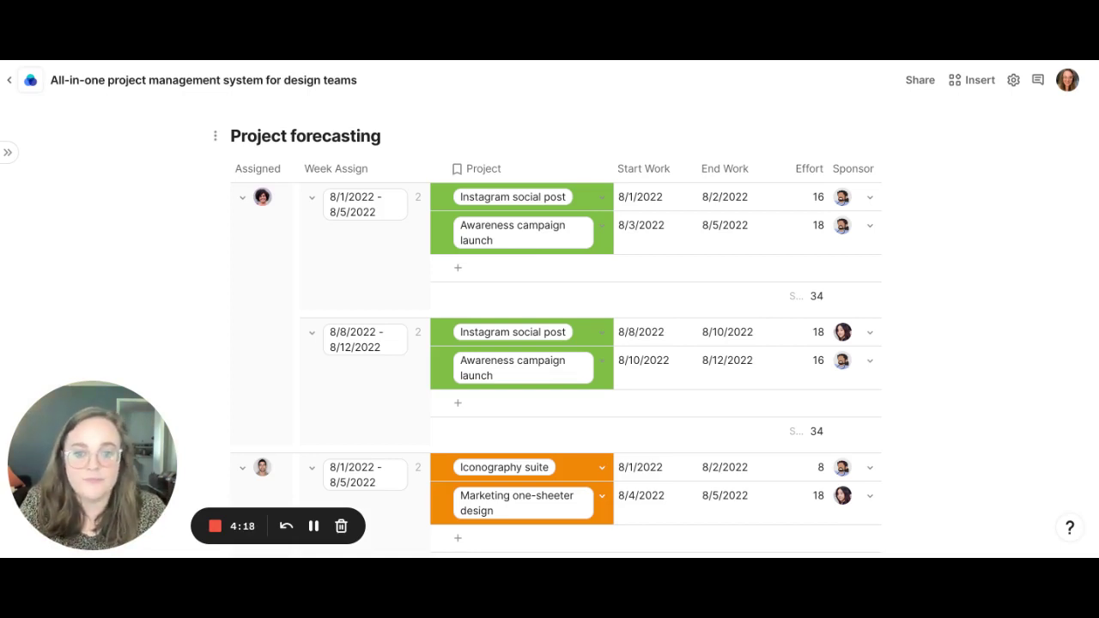
scroll(550, 326, down, 2)
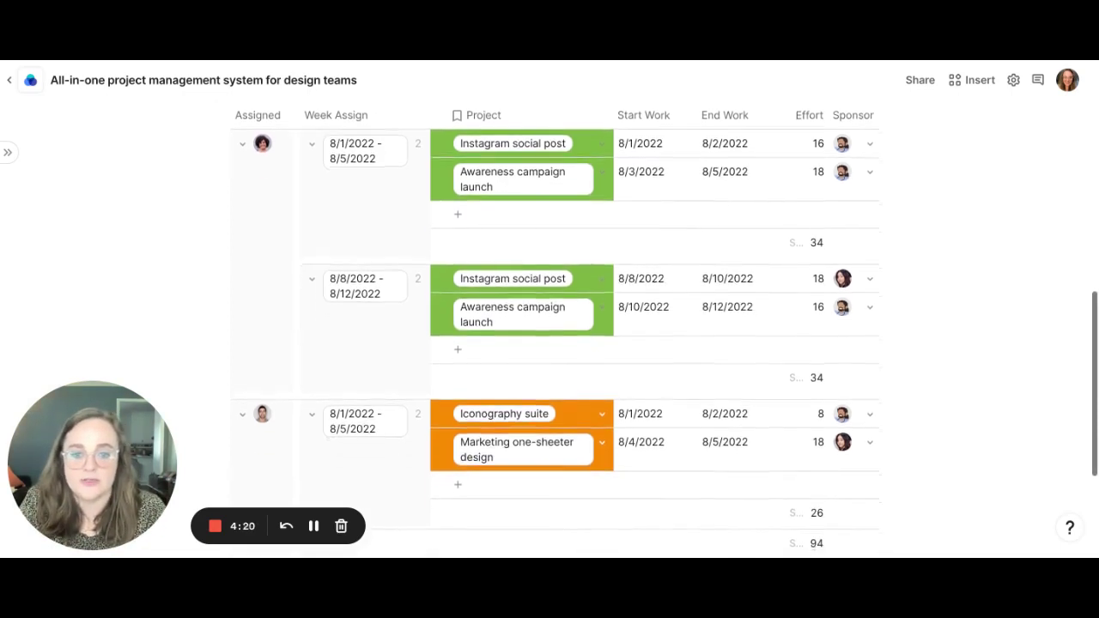
scroll(687, 240, up, 1)
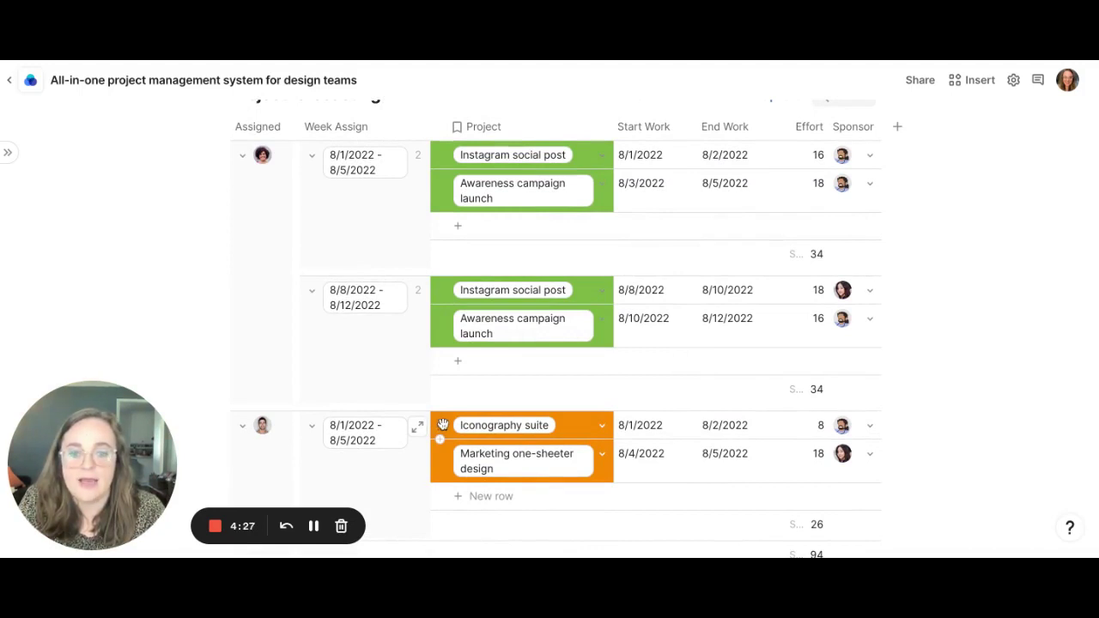
Step: Drag Iconography suite into the first member's 8/1/2022–8/5/2022 week, raising its effort sum to 42
drag(443, 425, 442, 225)
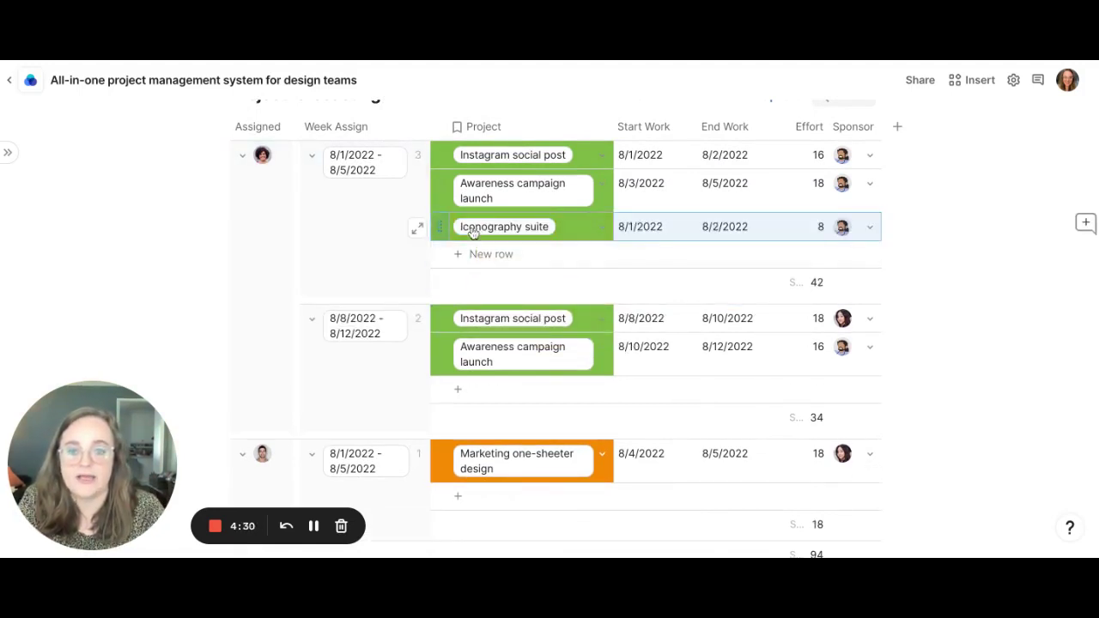
scroll(607, 226, up, 1)
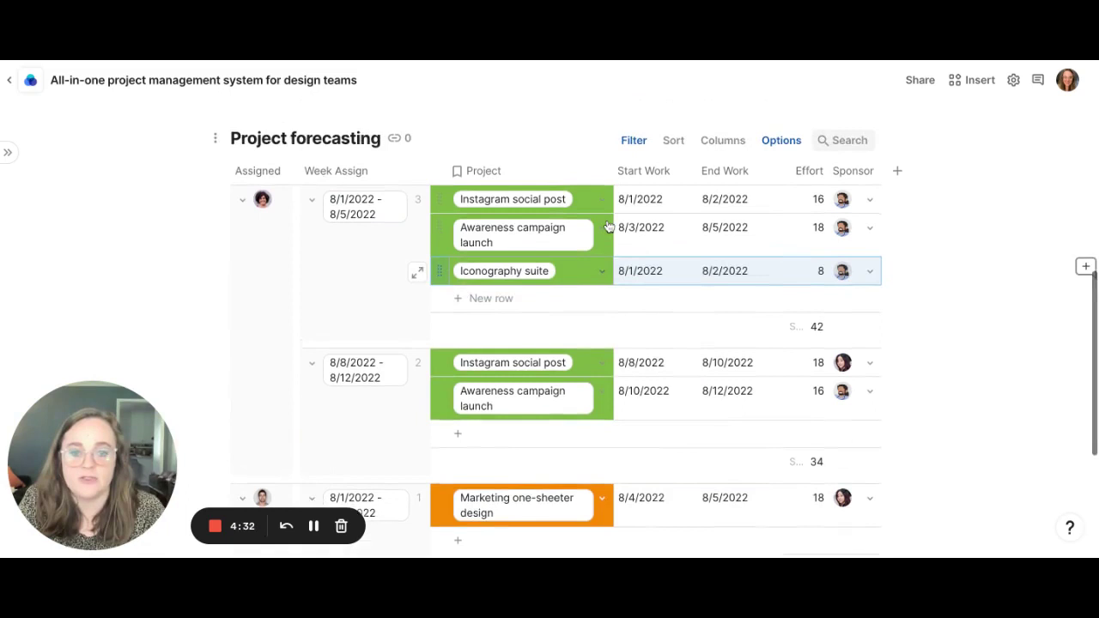
scroll(607, 225, up, 5)
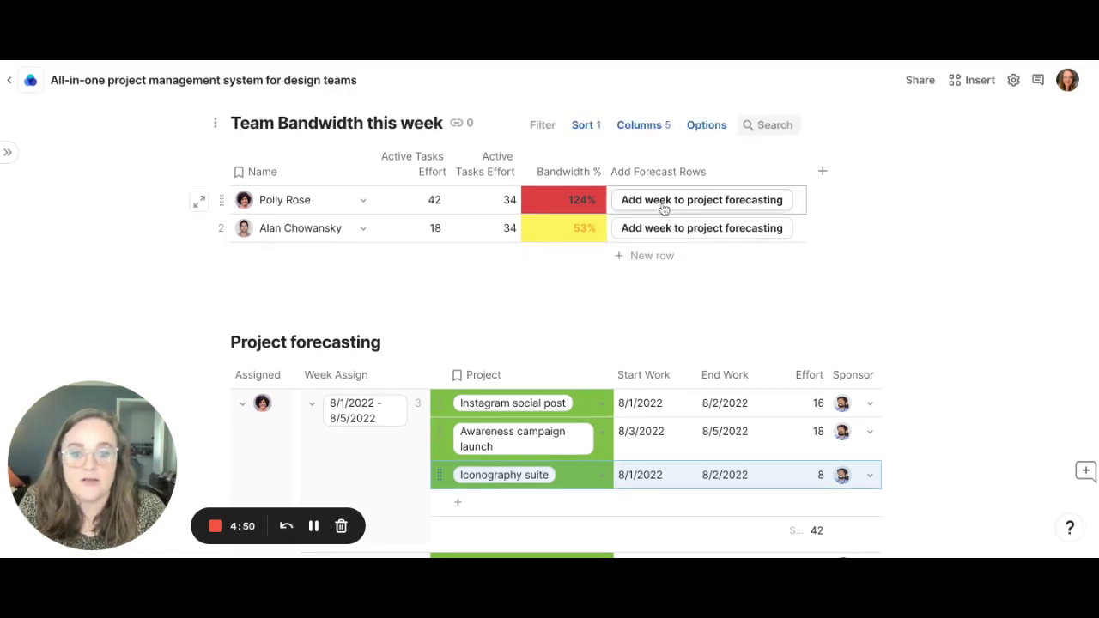
scroll(661, 210, up, 5)
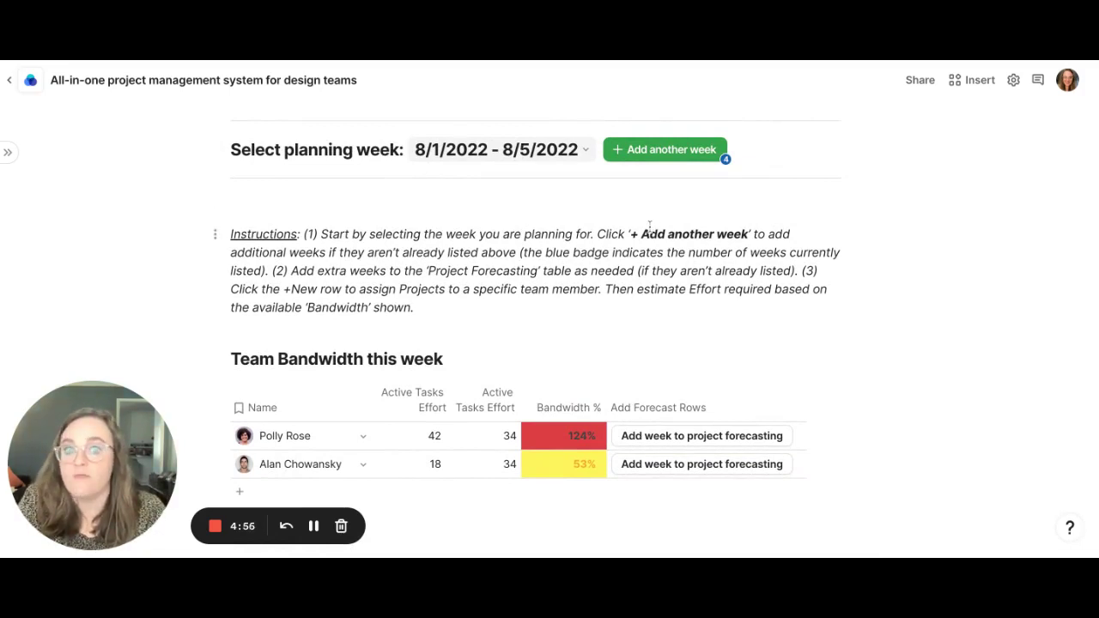
Step: Add empty 8/15–8/19 and 8/22–8/26 week groups to the first member's project forecast
click(662, 157)
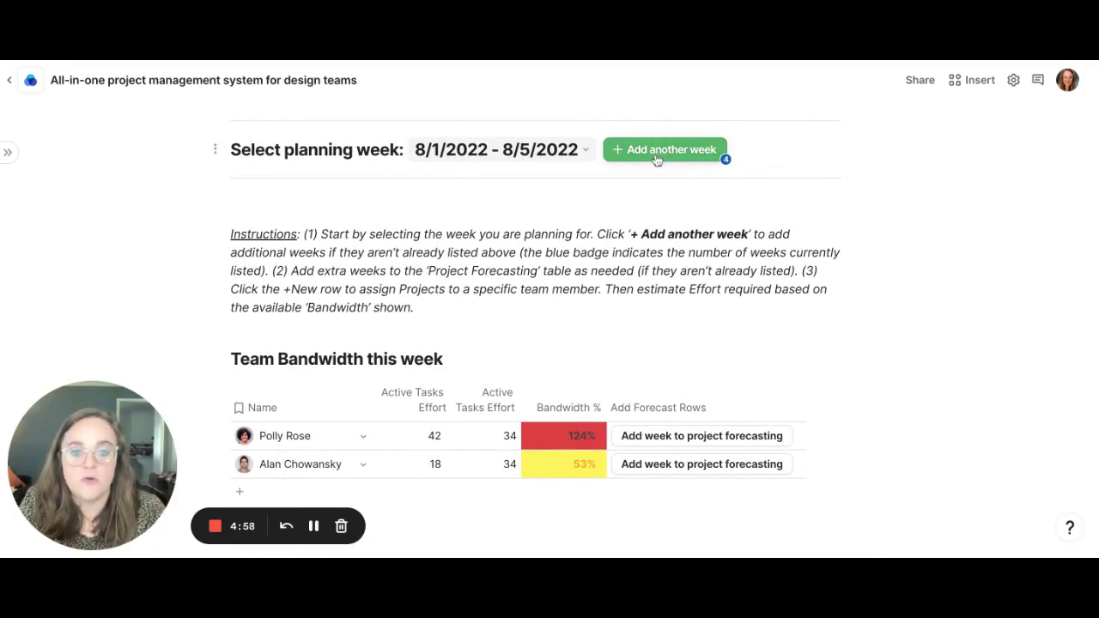
click(658, 435)
scroll(639, 384, down, 10)
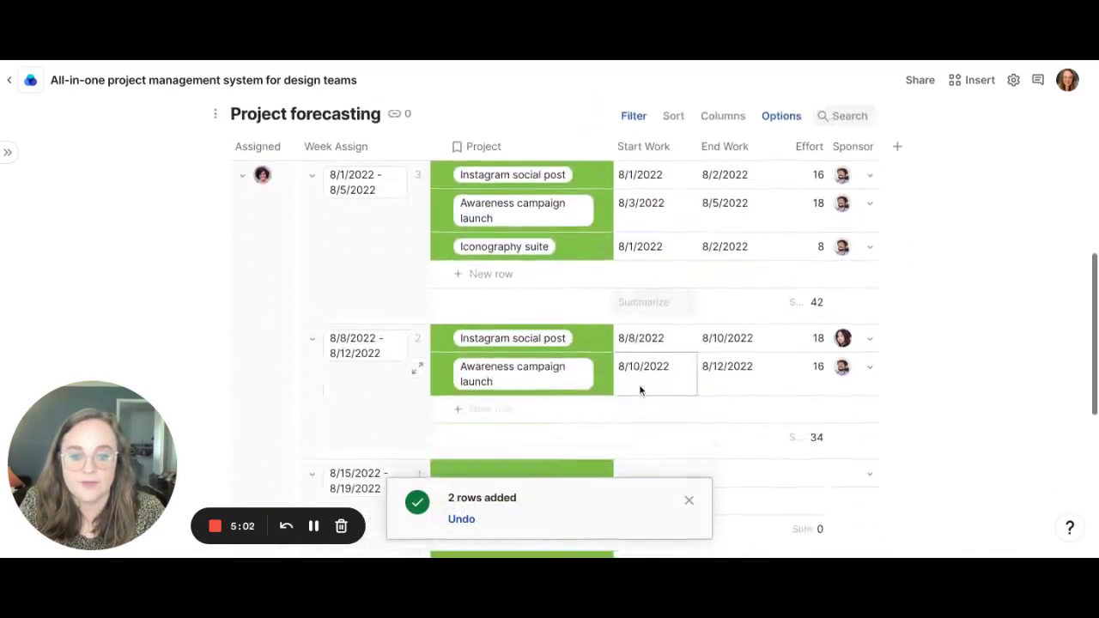
scroll(601, 378, down, 1)
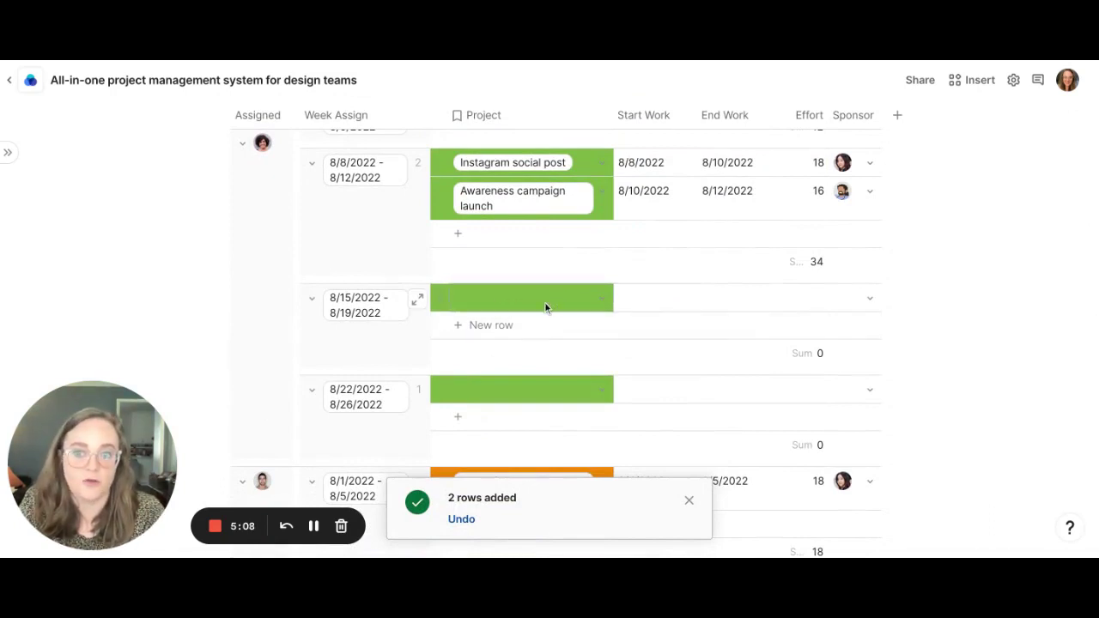
click(8, 155)
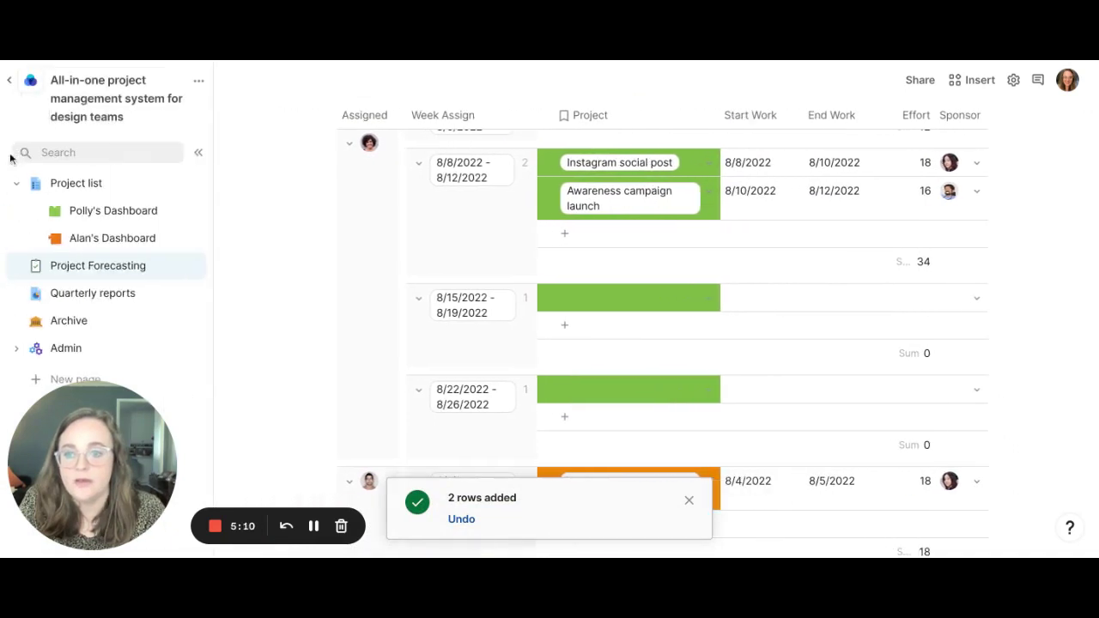
Step: Go to Quarterly reports and view the projects-per-quarter and project-load-per-DRI charts
click(82, 297)
scroll(247, 298, down, 3)
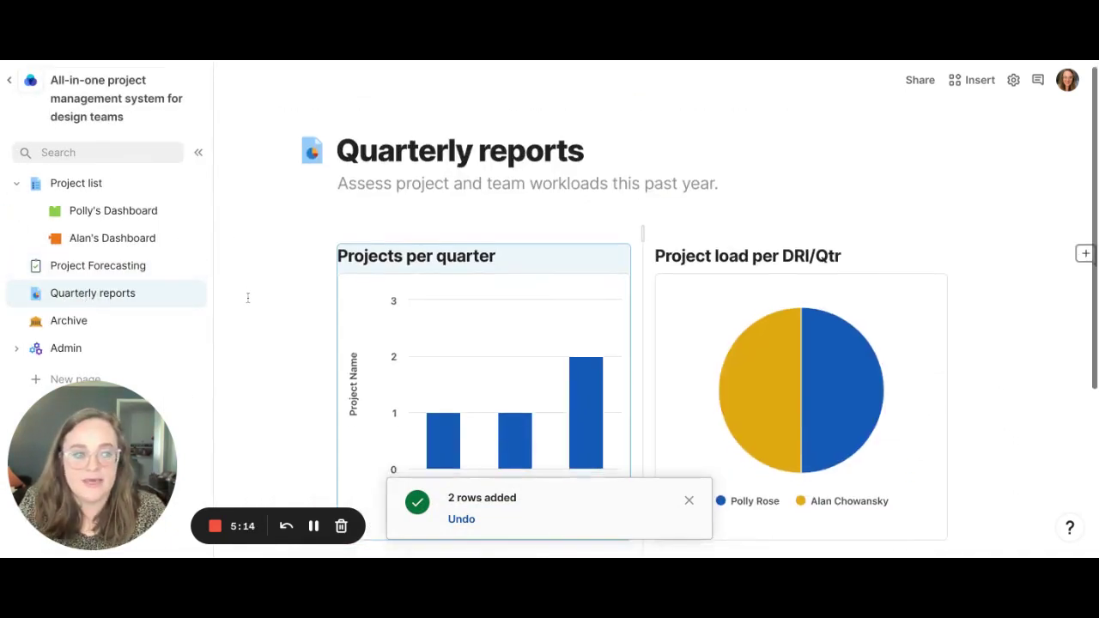
scroll(481, 326, down, 2)
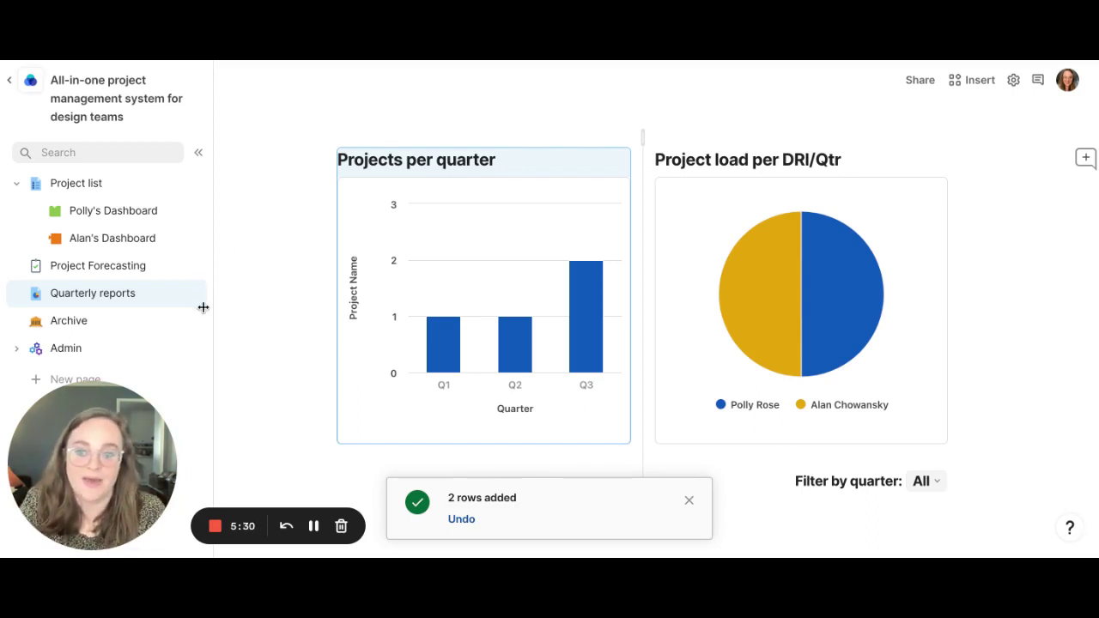
Step: Mark Instagram social post as Done in the Project list
click(99, 324)
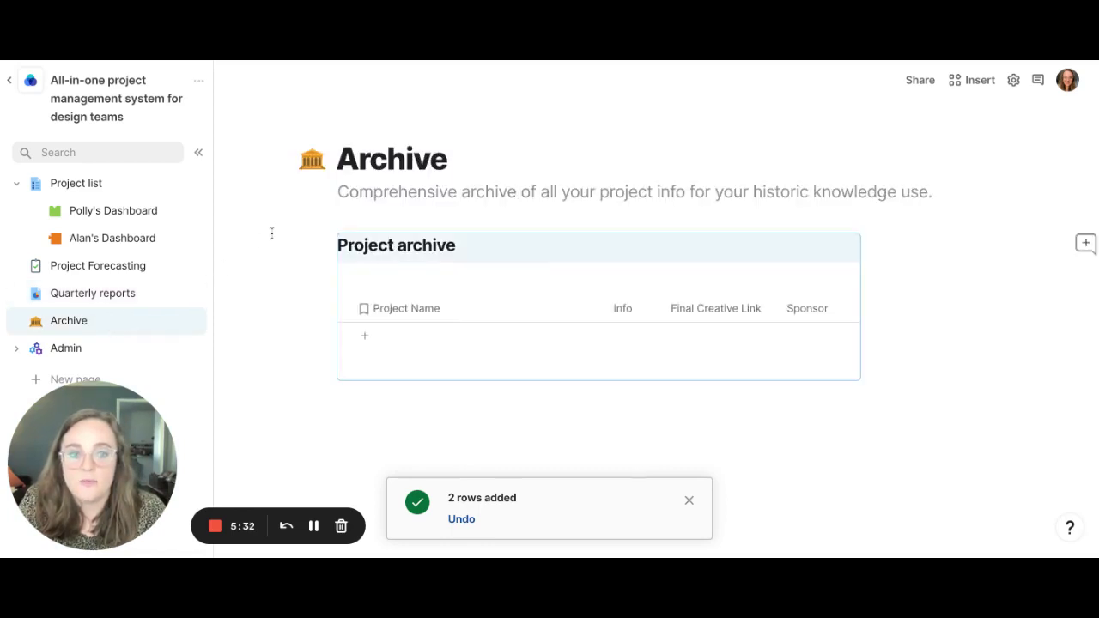
click(69, 186)
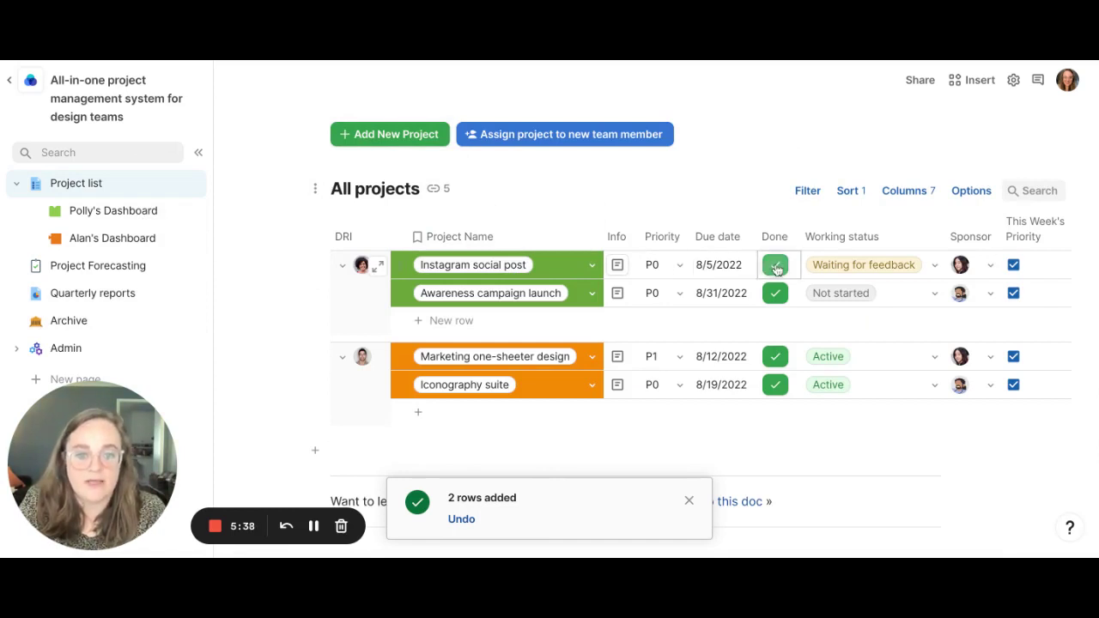
click(777, 266)
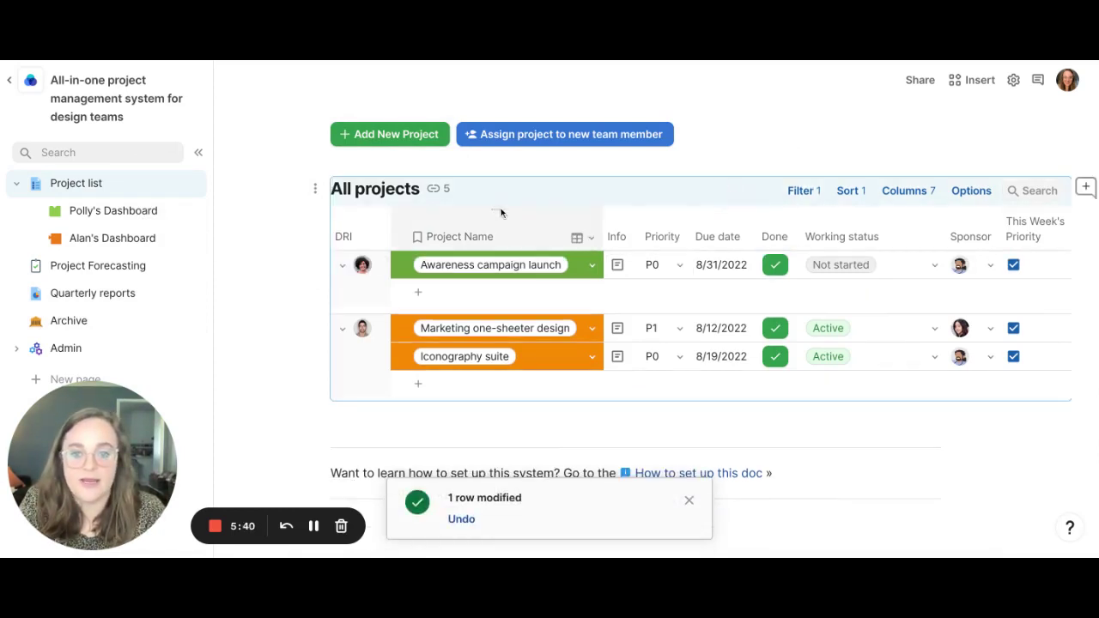
Step: Confirm Instagram social post now appears in the Archive page's Project archive table
click(130, 321)
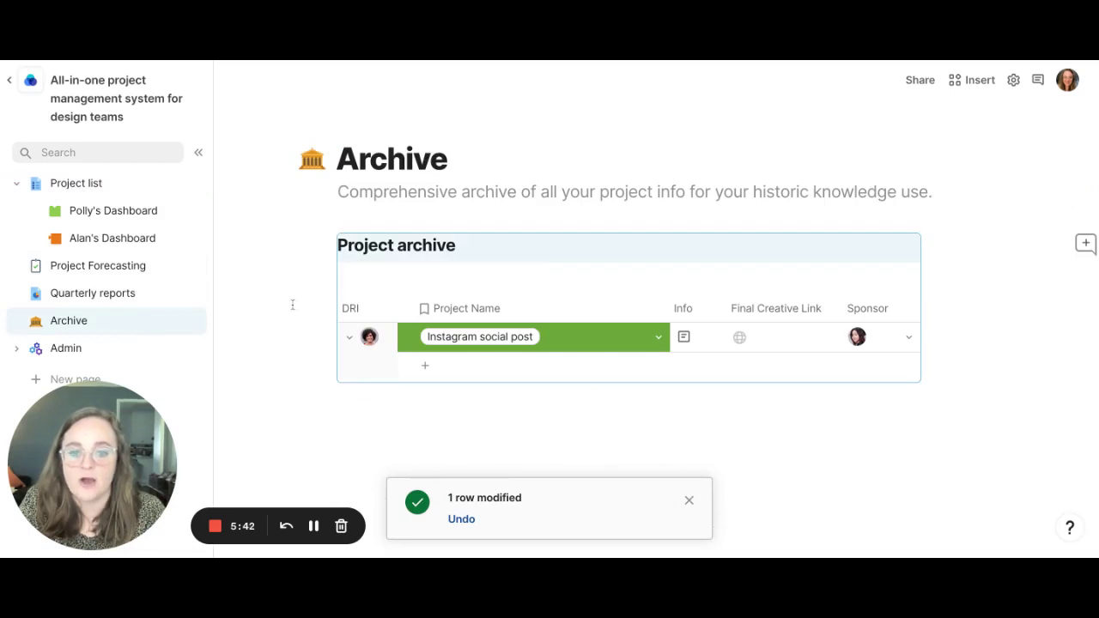
scroll(292, 346, down, 1)
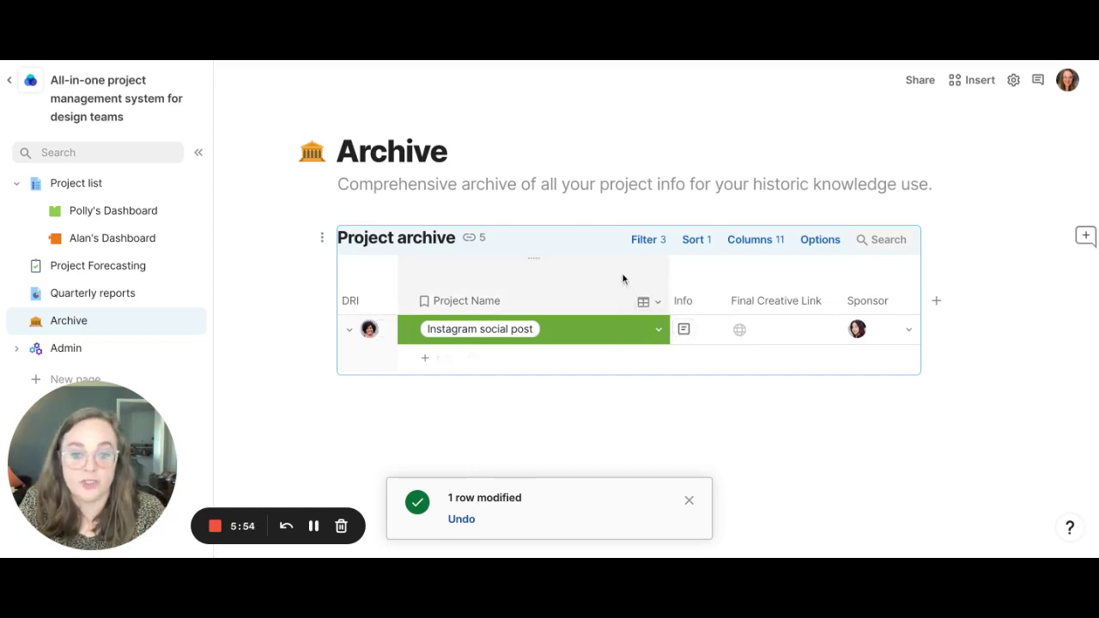
click(867, 241)
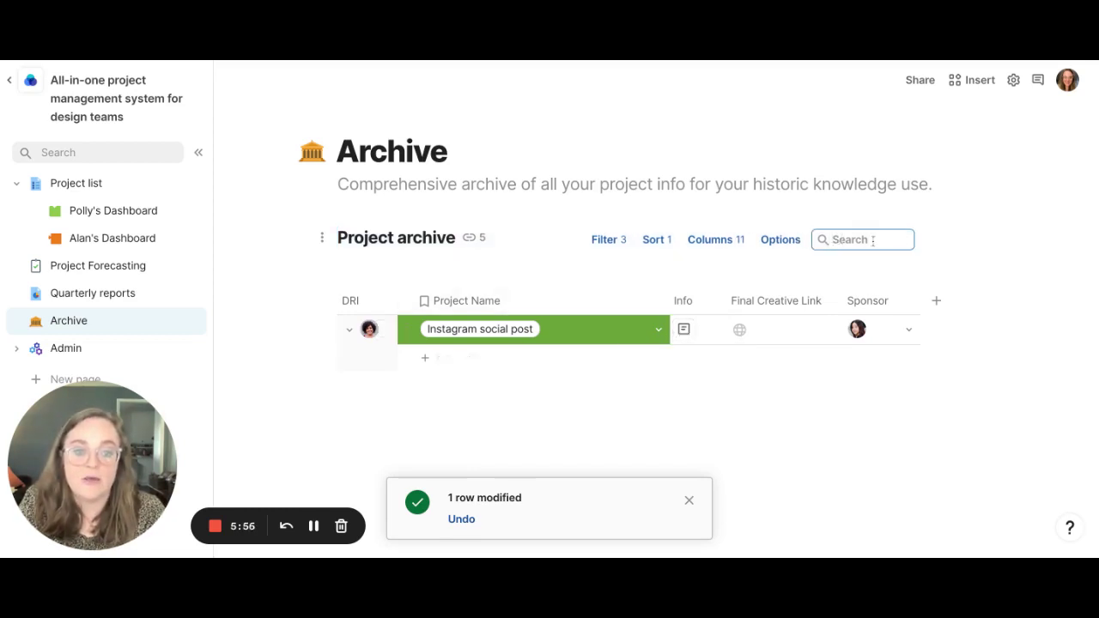
key(Escape)
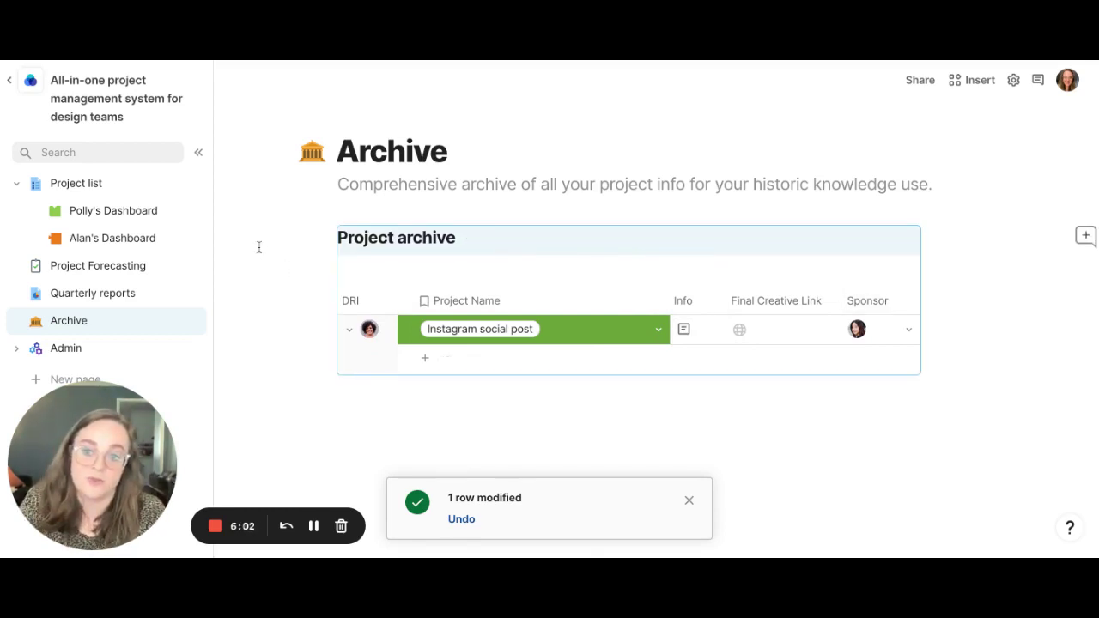
Step: Return to the Project list page, now showing three projects in All projects
click(98, 191)
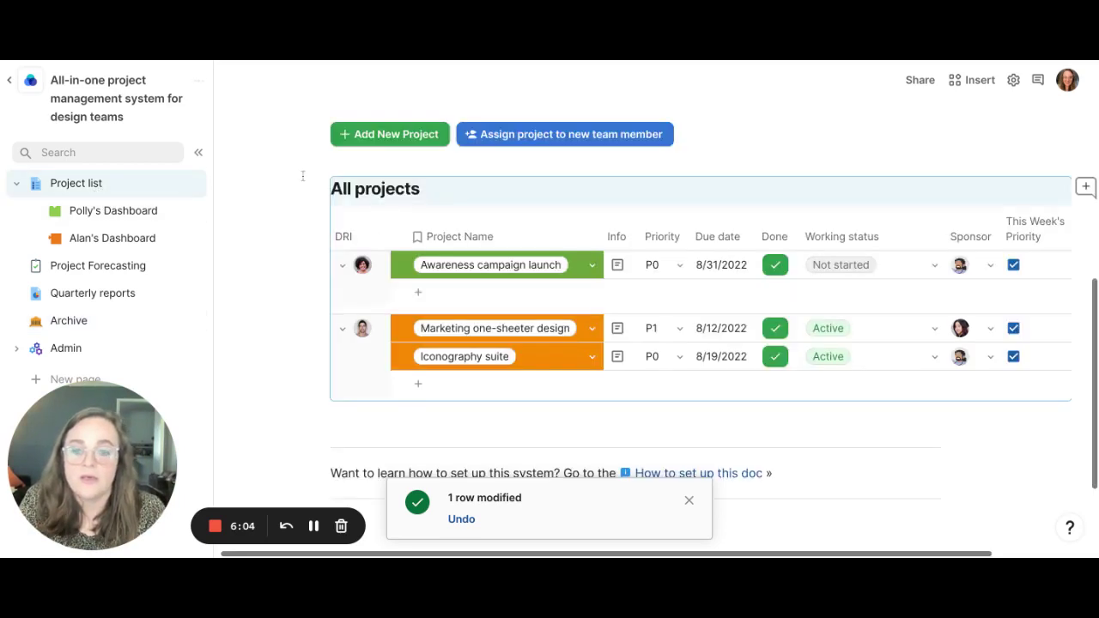